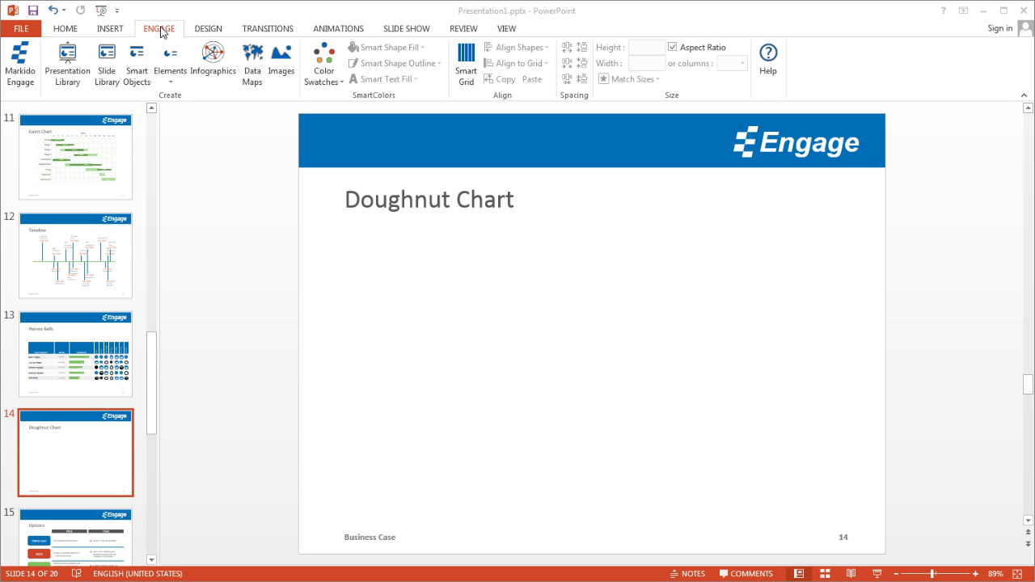
- Choose the Doughnut infographic from the Engage Infographics gallery
click(215, 65)
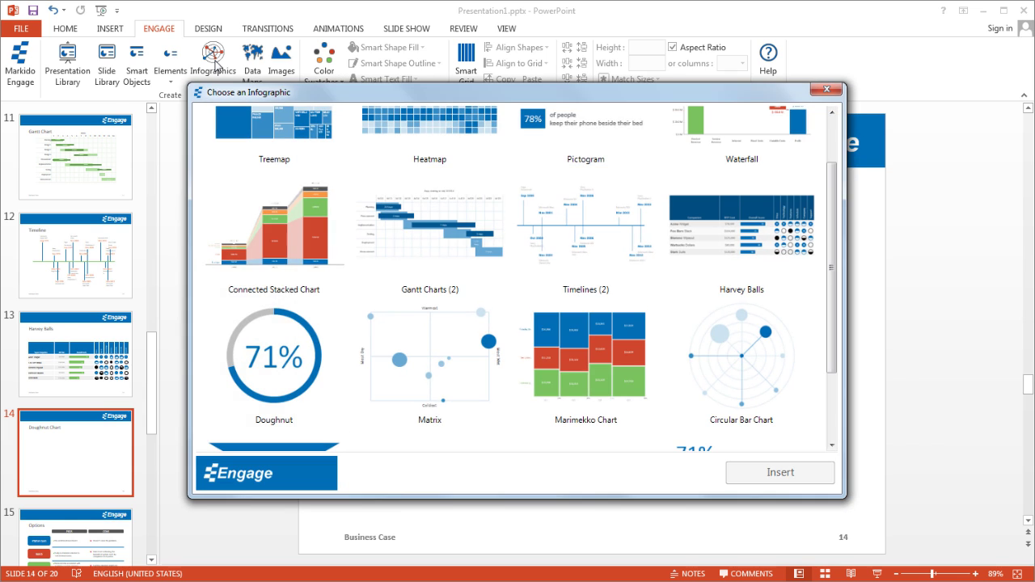
click(315, 359)
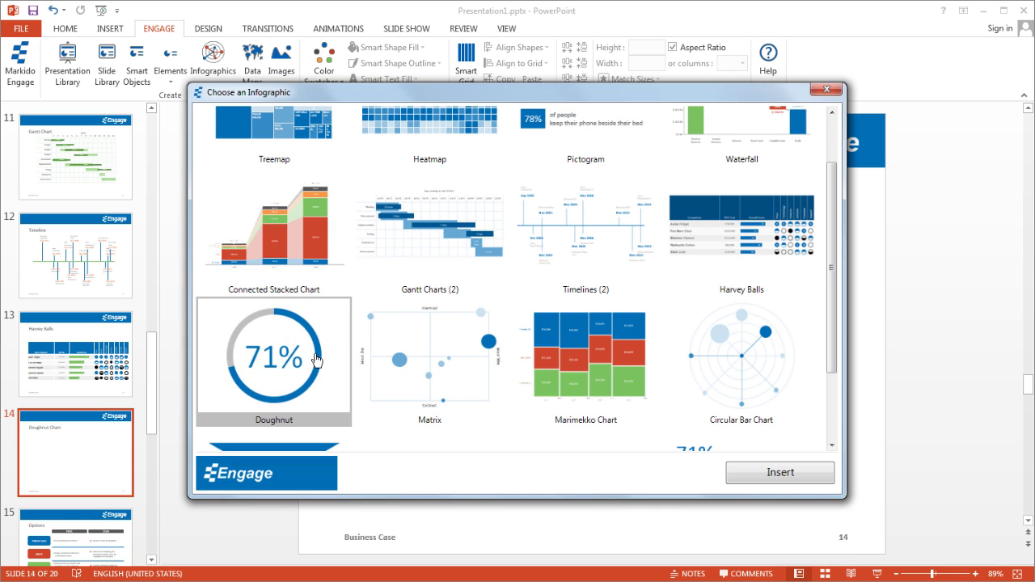
- Insert the doughnut onto the slide and switch to the solid-centre ring design
click(780, 473)
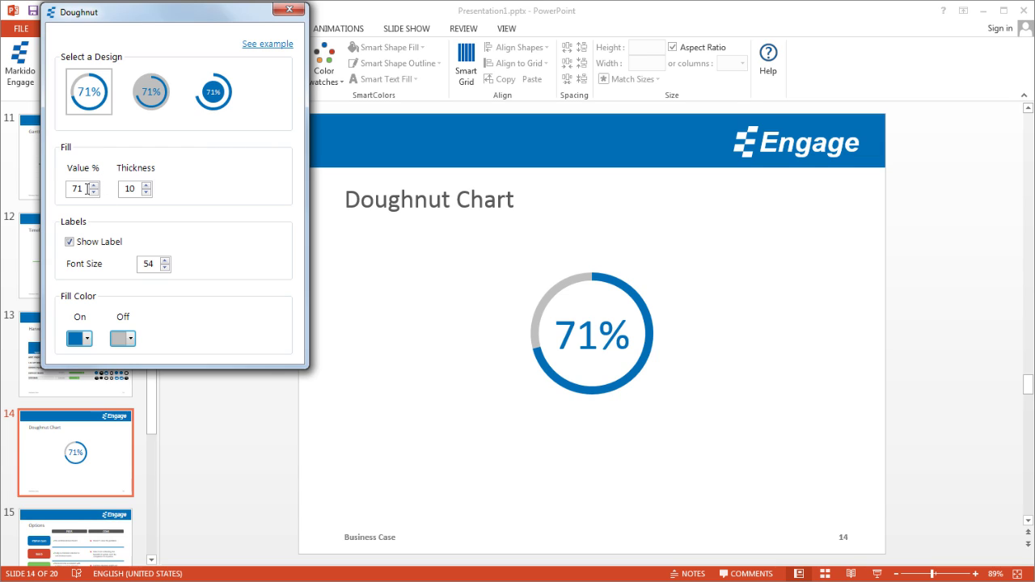
drag(87, 188, 80, 188)
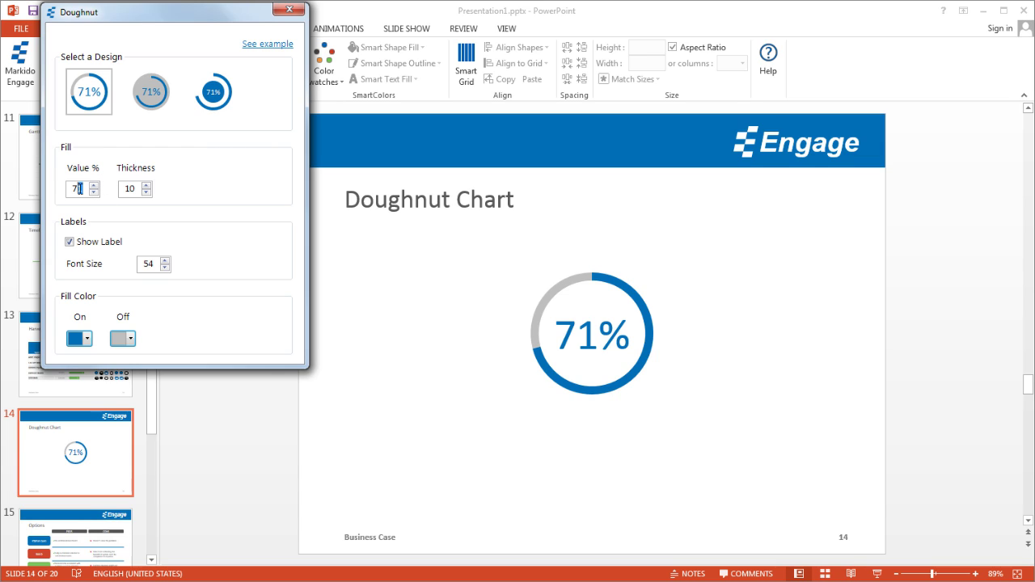
click(147, 101)
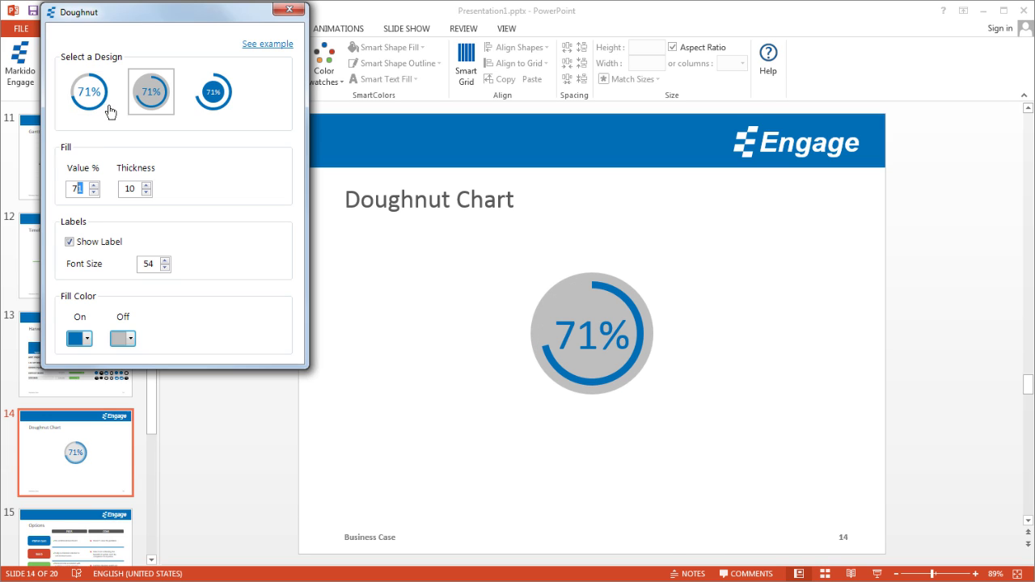
click(214, 106)
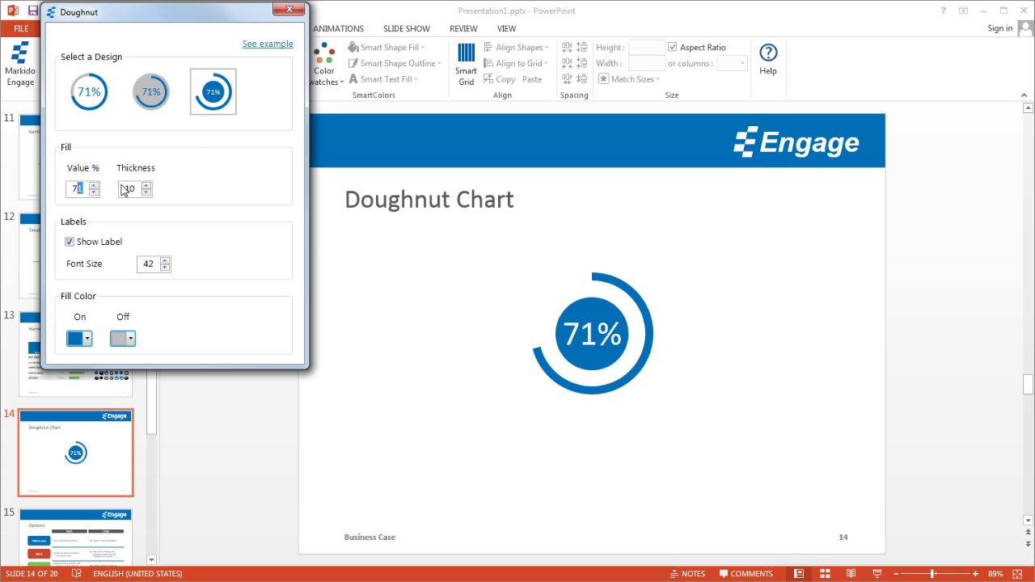
- Set the doughnut's Value % to 56
drag(88, 189, 73, 188)
text(56)
click(130, 186)
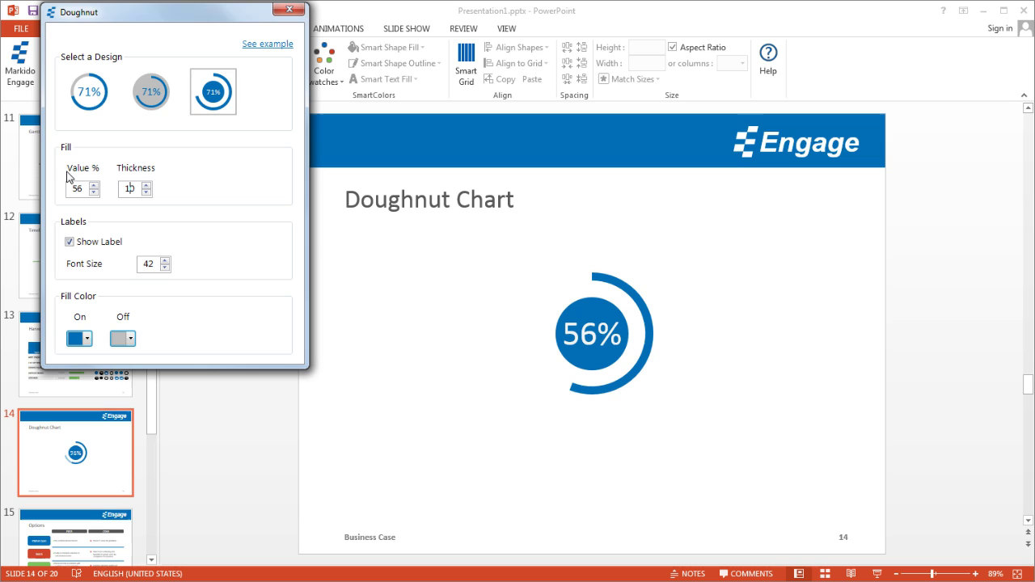
- Switch to the plain ring design with font size 52 and an orange On fill, then close settings
click(95, 108)
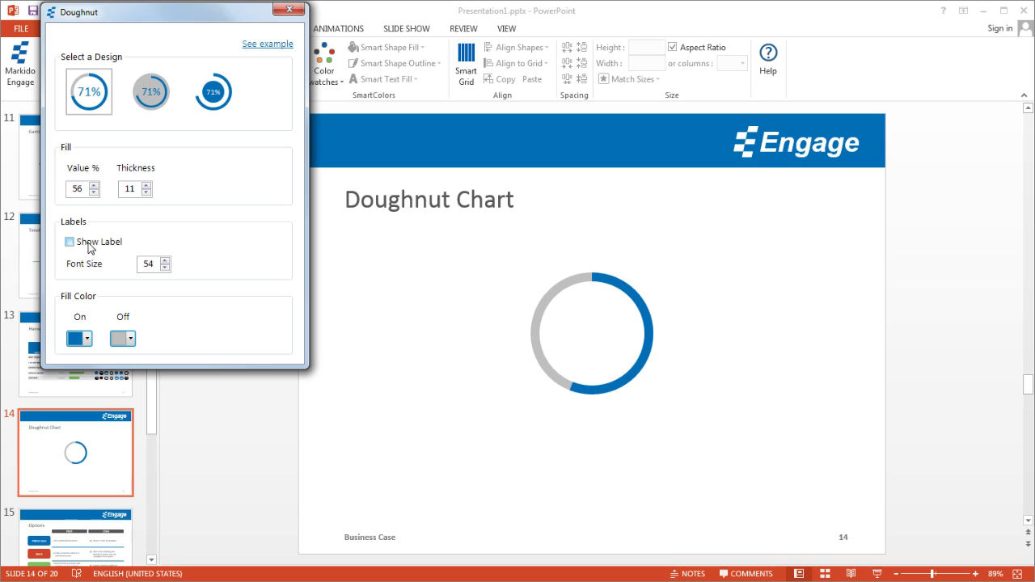
click(165, 268)
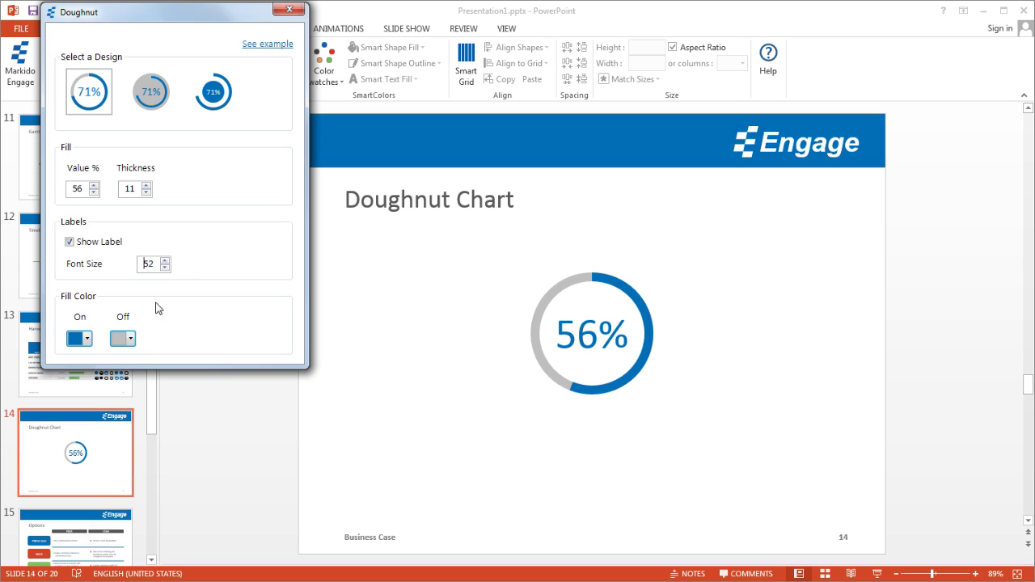
click(86, 343)
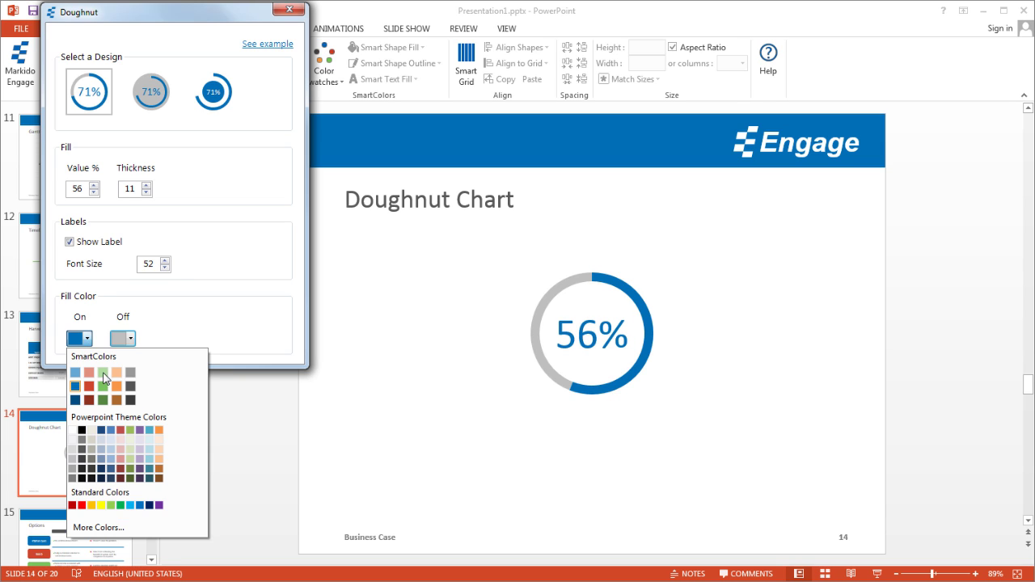
click(114, 389)
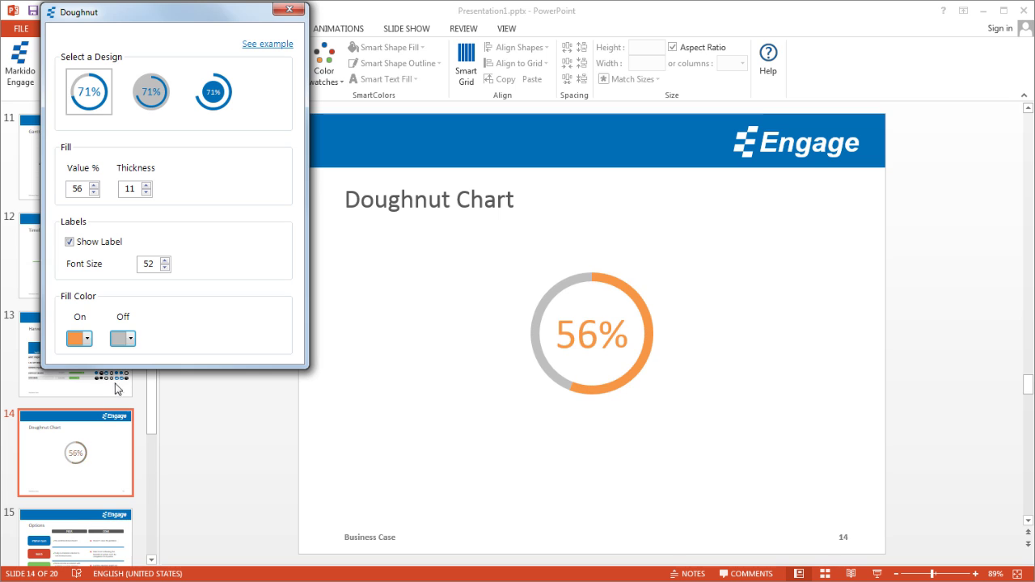
click(290, 10)
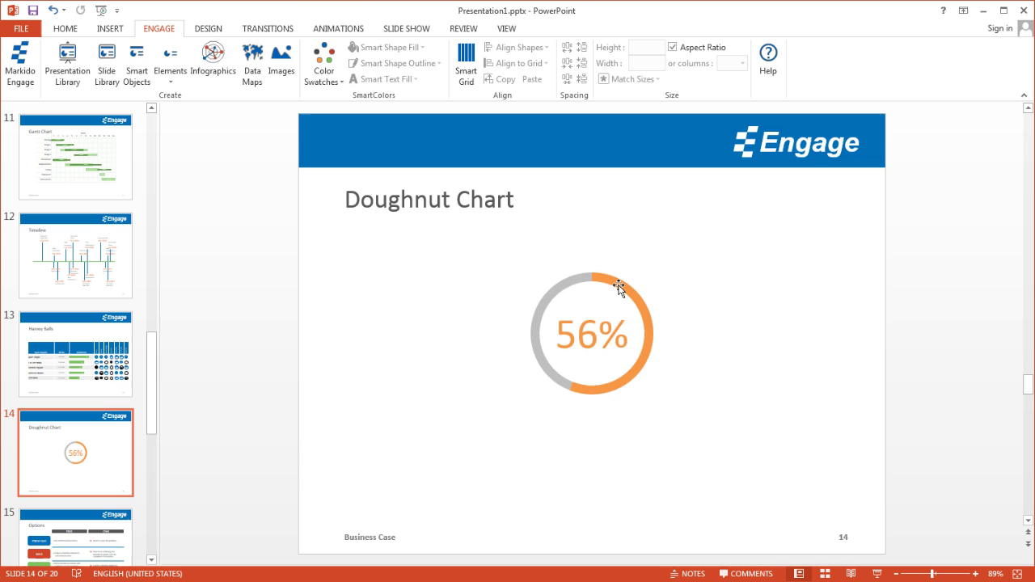
- Move the doughnut to the left and duplicate it into middle and right copies
drag(620, 283, 432, 289)
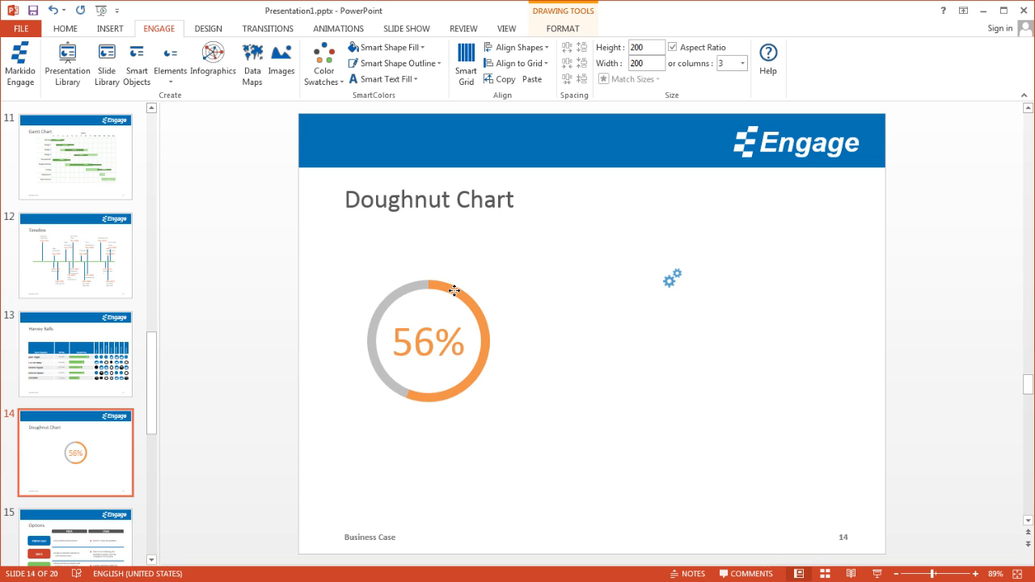
click(522, 288)
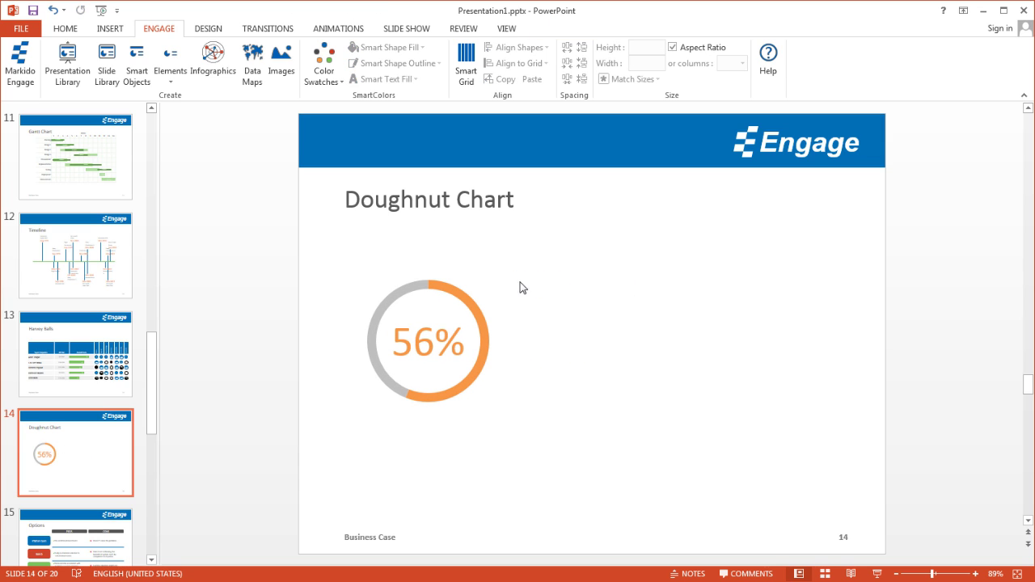
click(450, 296)
key(ctrl+d)
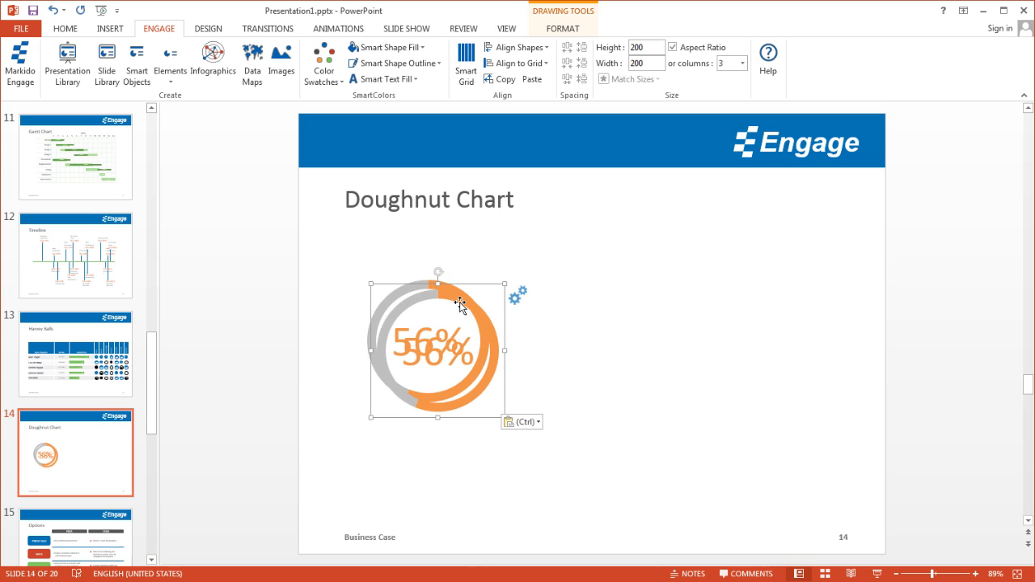
drag(467, 303, 815, 322)
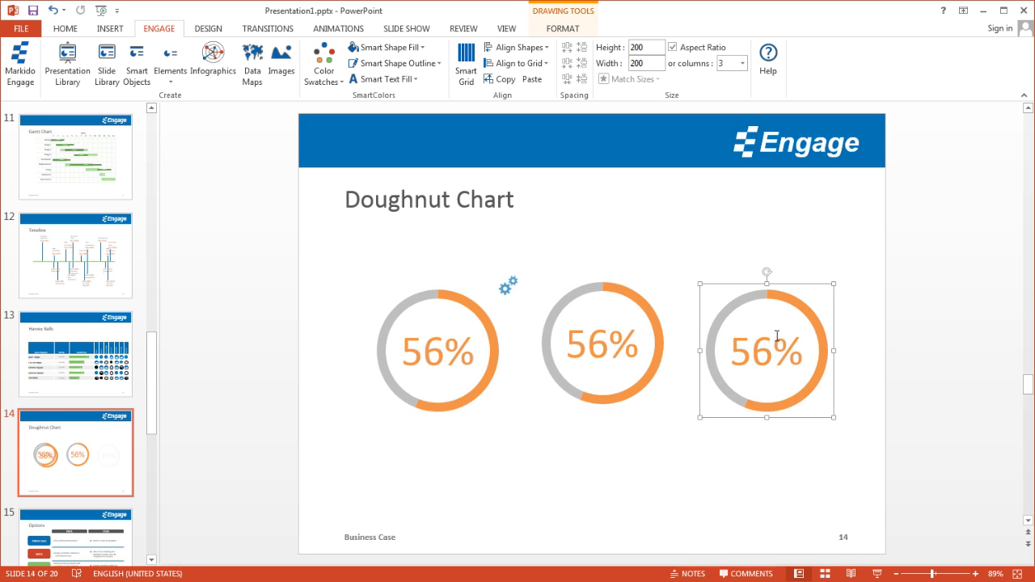
click(575, 433)
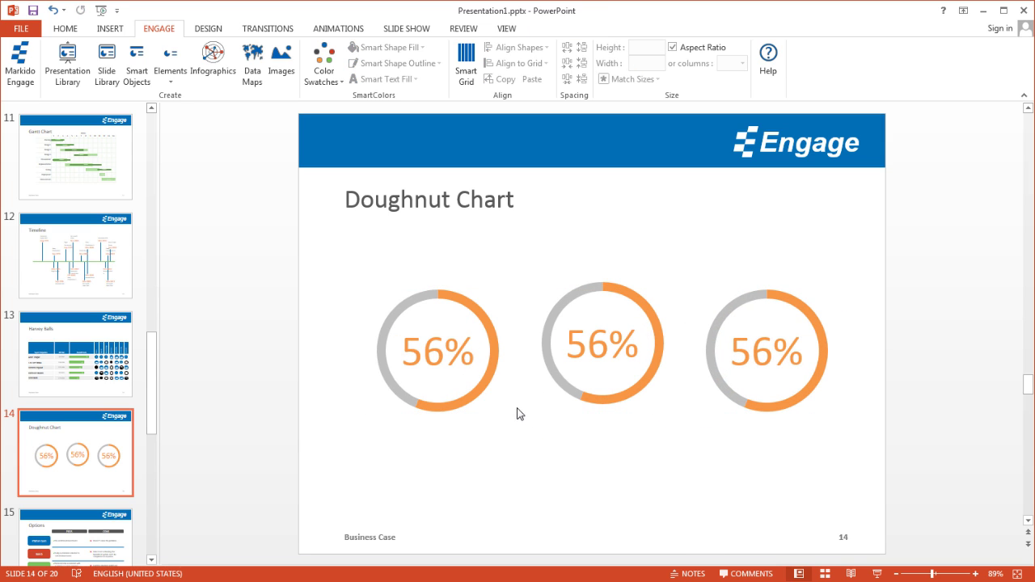
- Make the middle doughnut a blue 88% chart
click(621, 295)
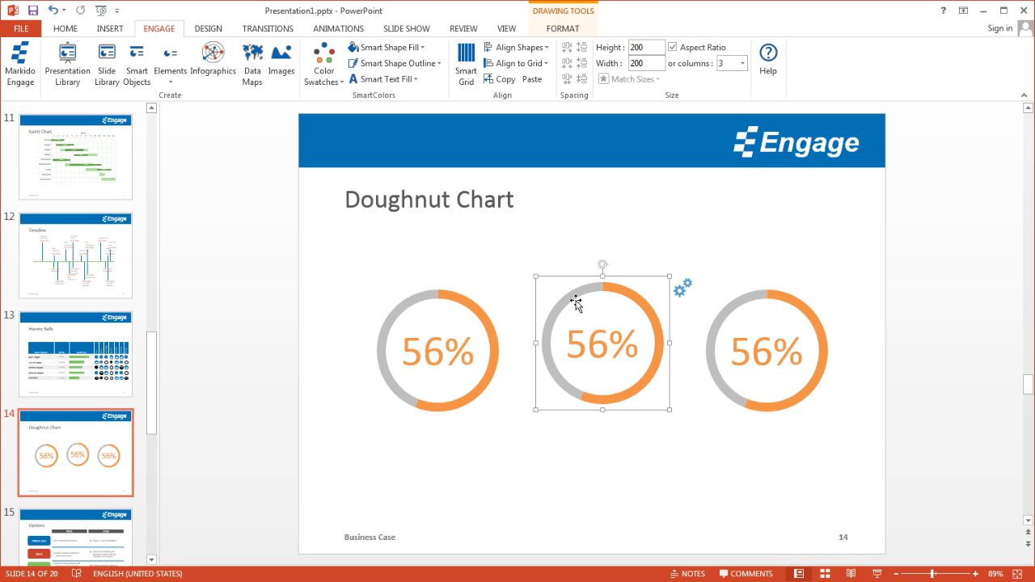
click(684, 292)
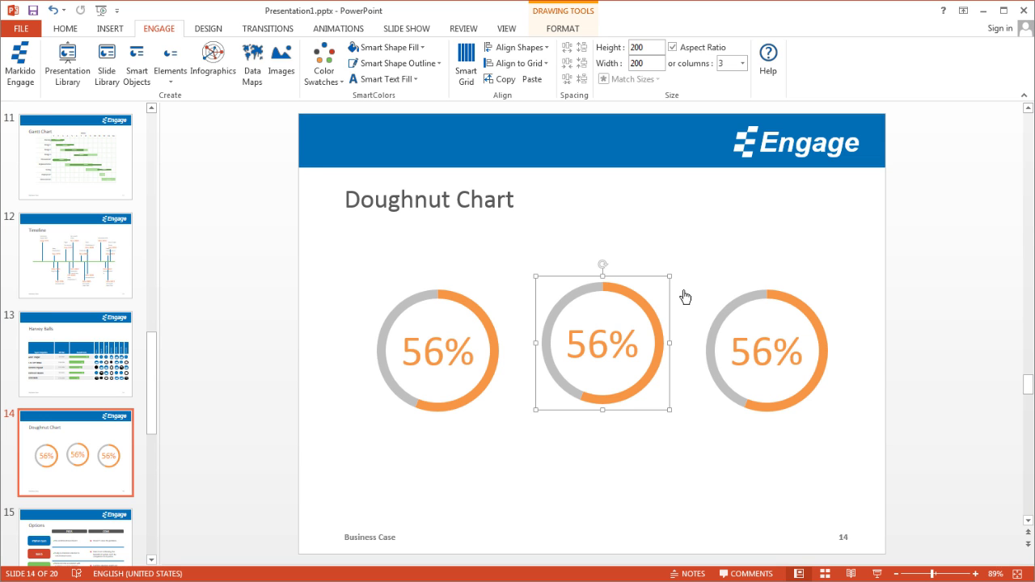
drag(125, 23, 156, 97)
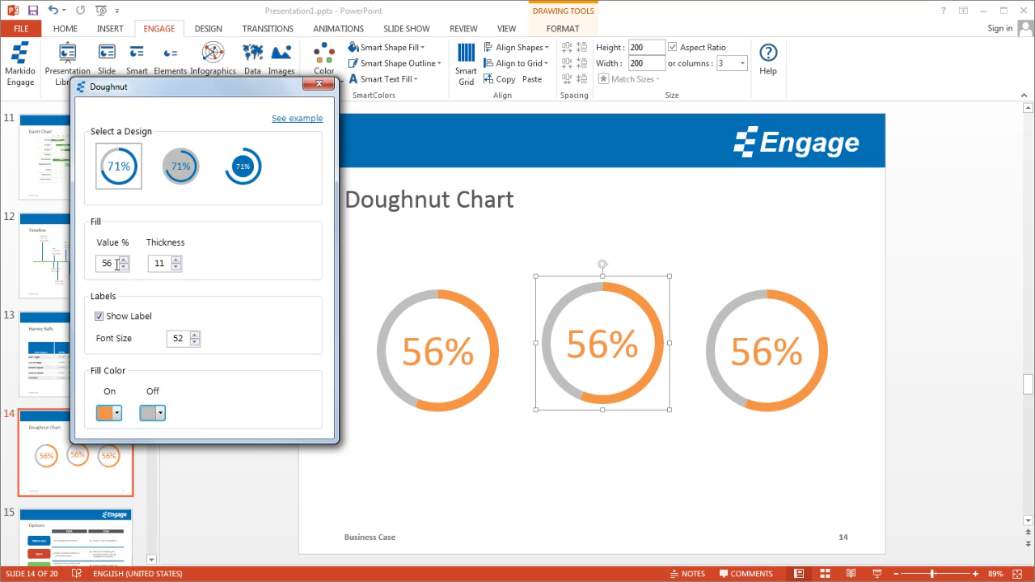
drag(115, 263, 97, 264)
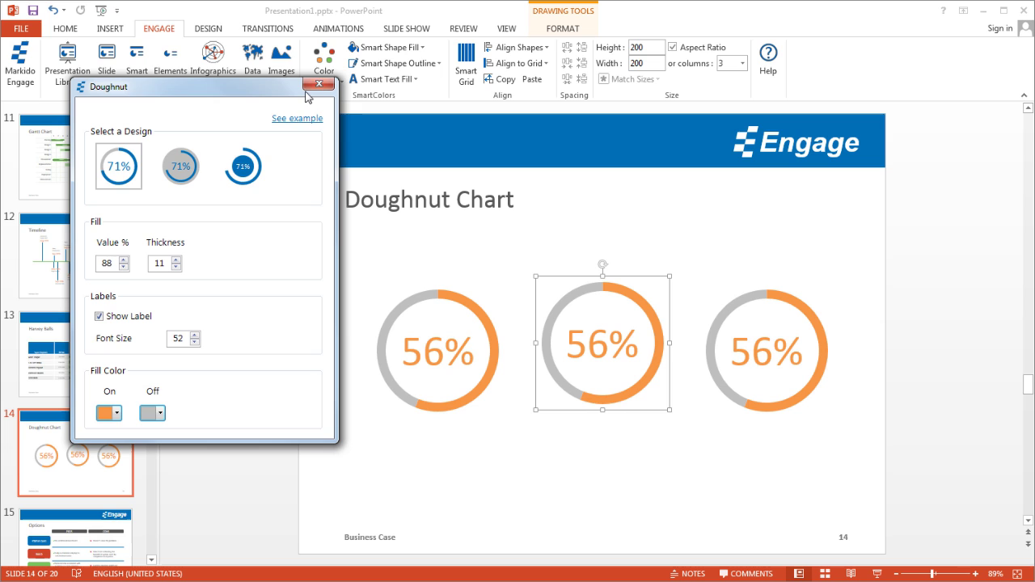
click(118, 413)
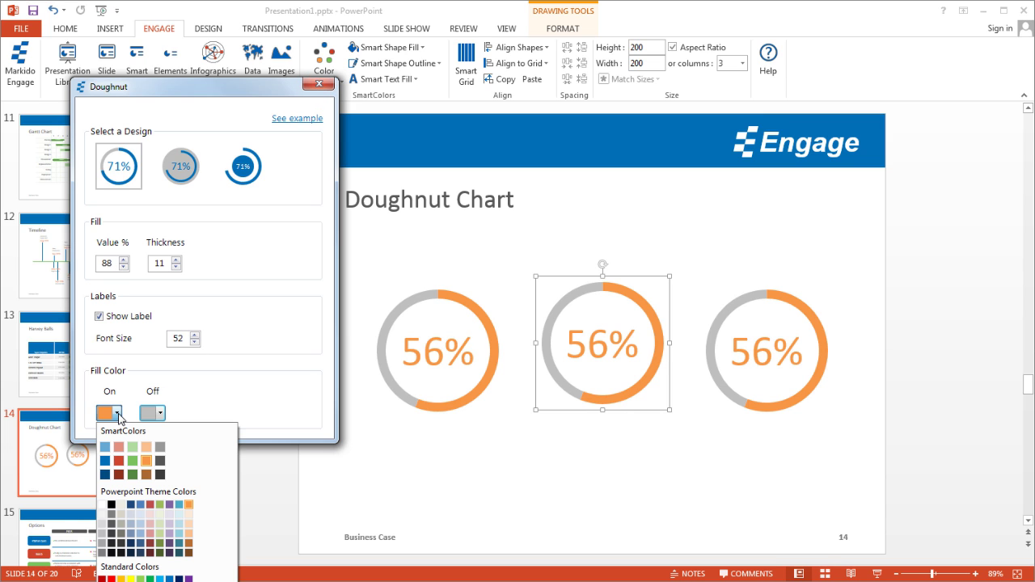
click(107, 461)
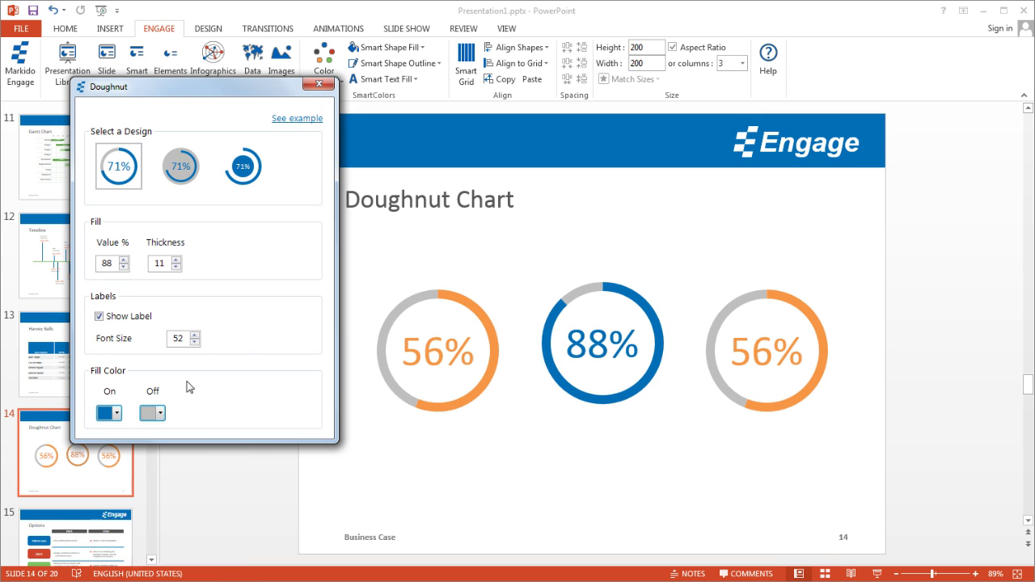
click(324, 86)
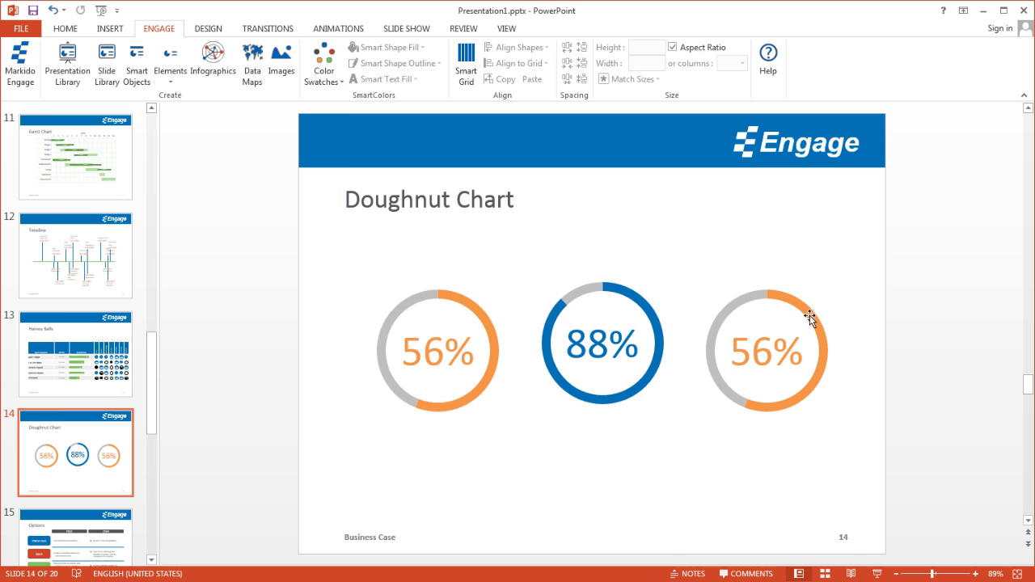
- Make the right doughnut a green 44% chart and close its settings
click(806, 315)
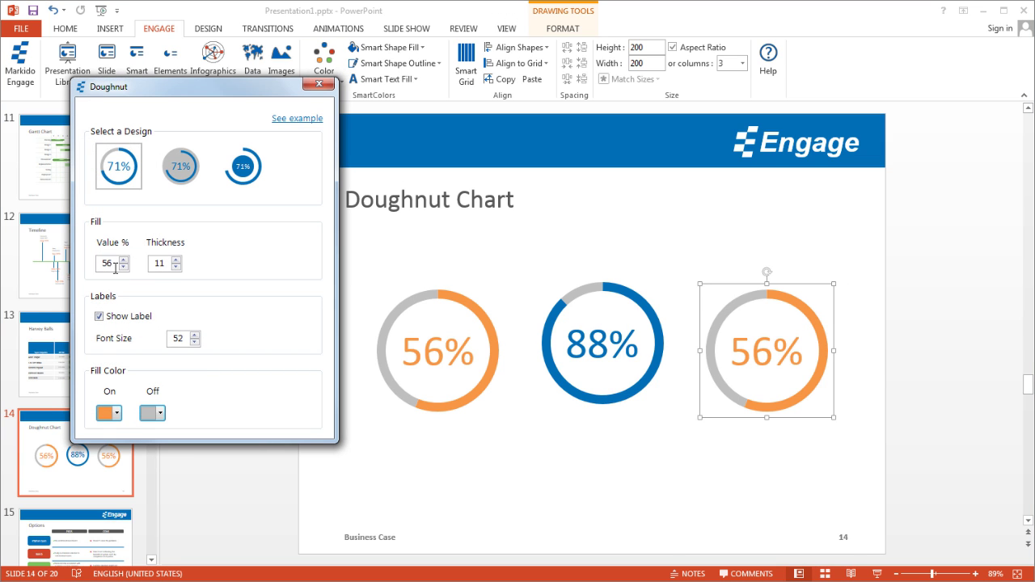
double_click(108, 263)
click(121, 413)
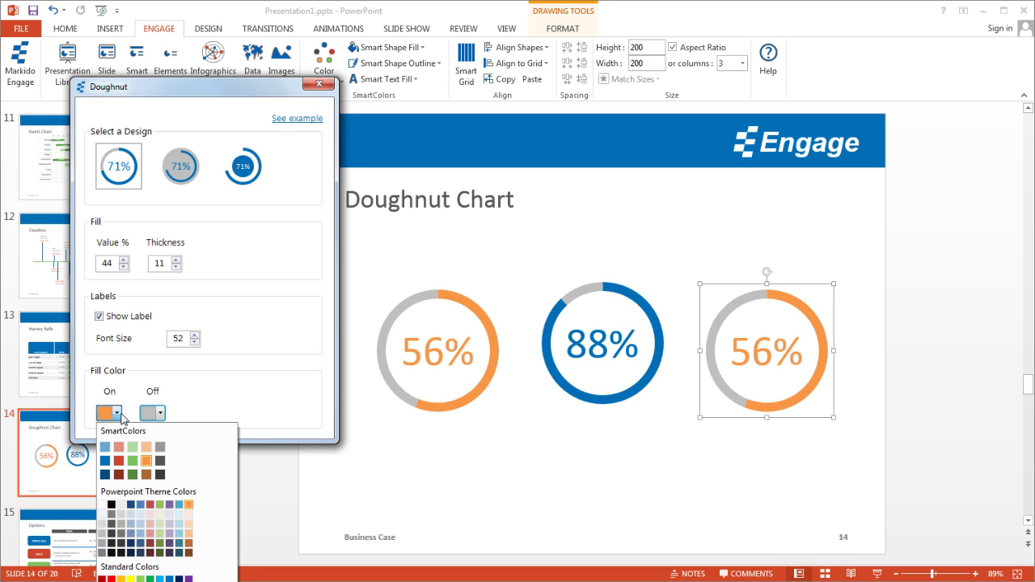
click(133, 462)
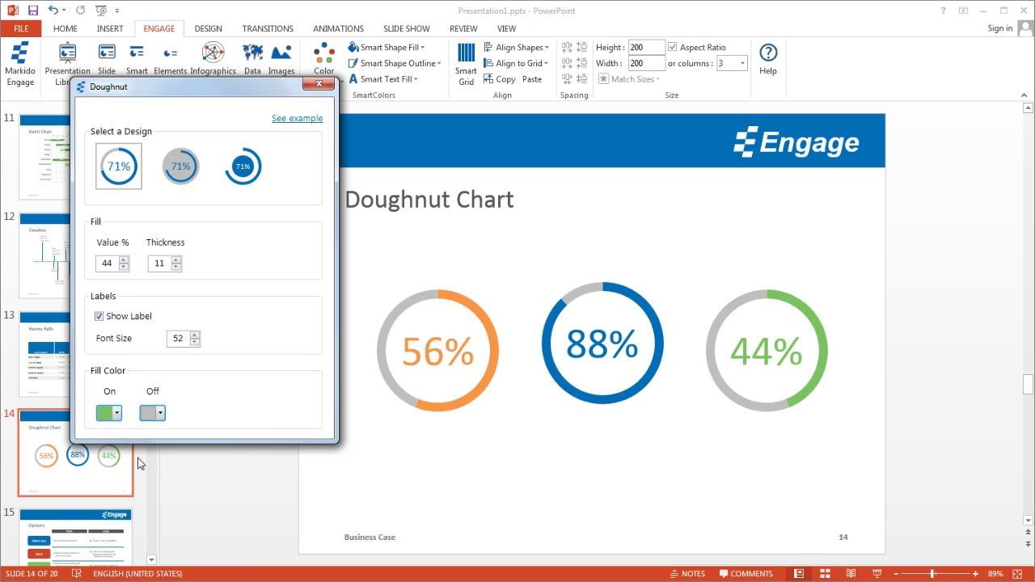
click(319, 84)
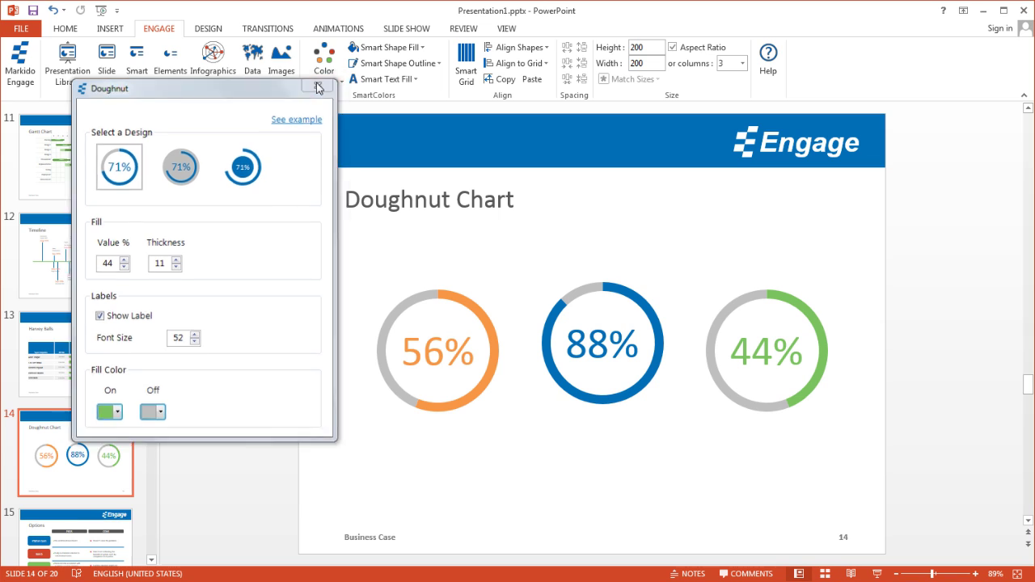
- Select all three doughnuts and align them along their middles with Engage Align Shapes
mouse_move(230, 220)
mouse_down()
mouse_move(402, 395)
mouse_move(1000, 458)
mouse_move(943, 459)
mouse_up()
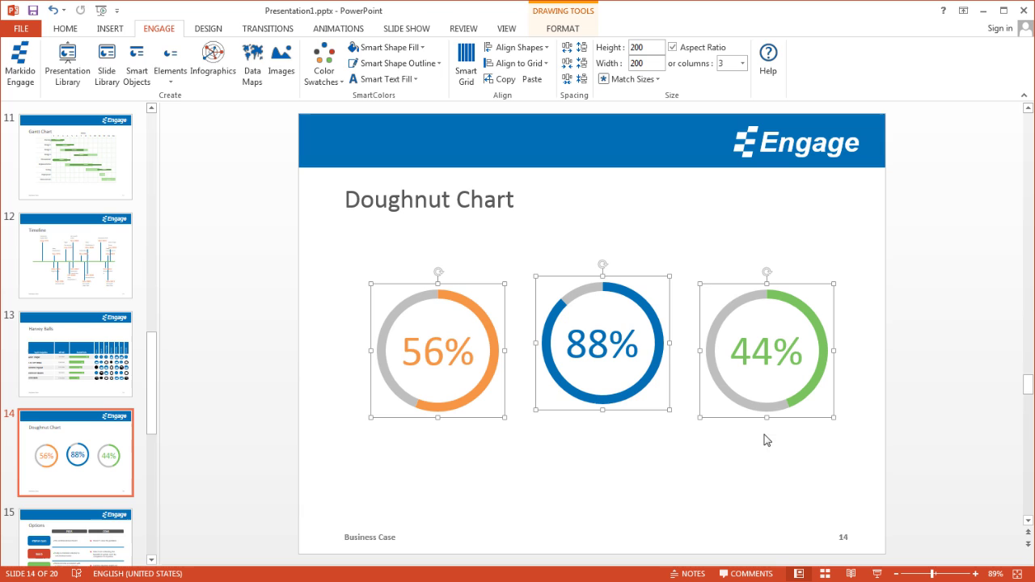
click(540, 50)
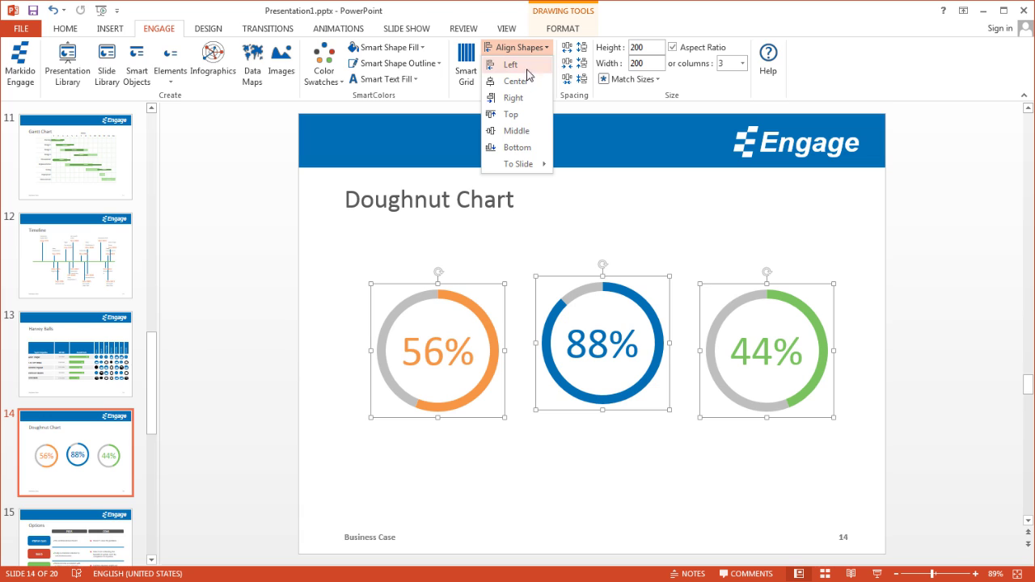
click(519, 131)
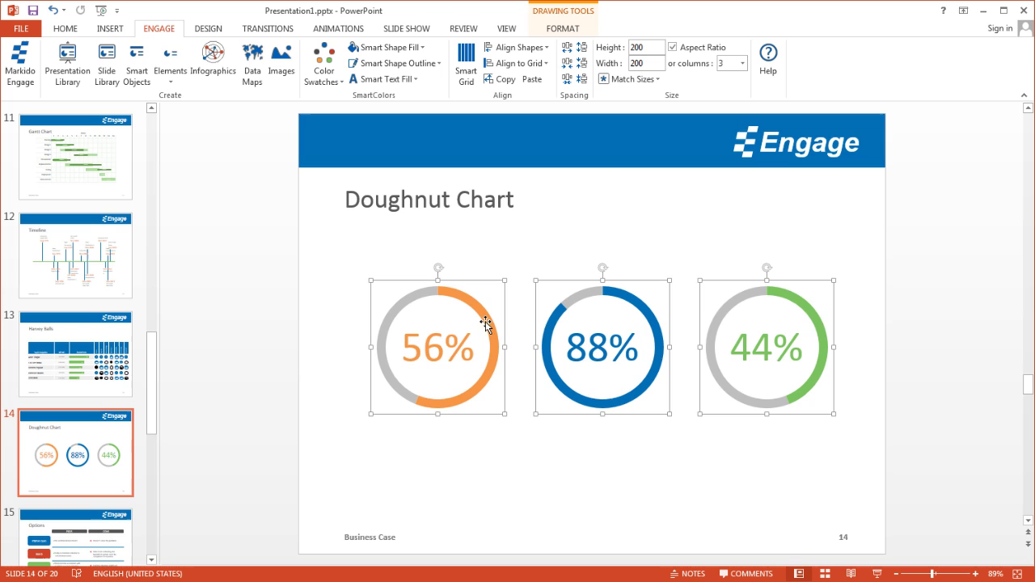
- Adjust the horizontal spacing buttons until the three doughnuts are evenly spaced
click(567, 69)
click(567, 69)
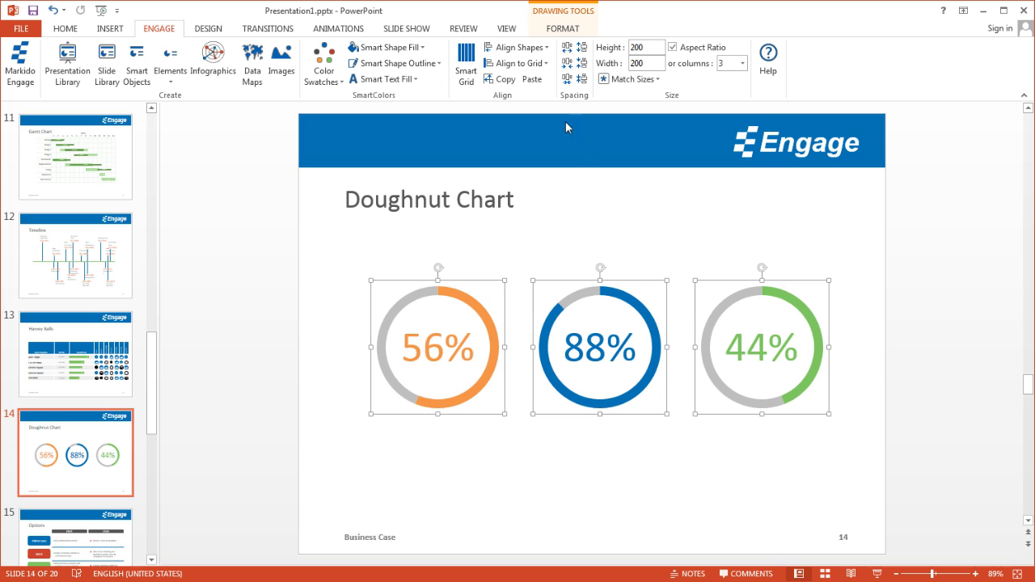
click(571, 51)
click(570, 51)
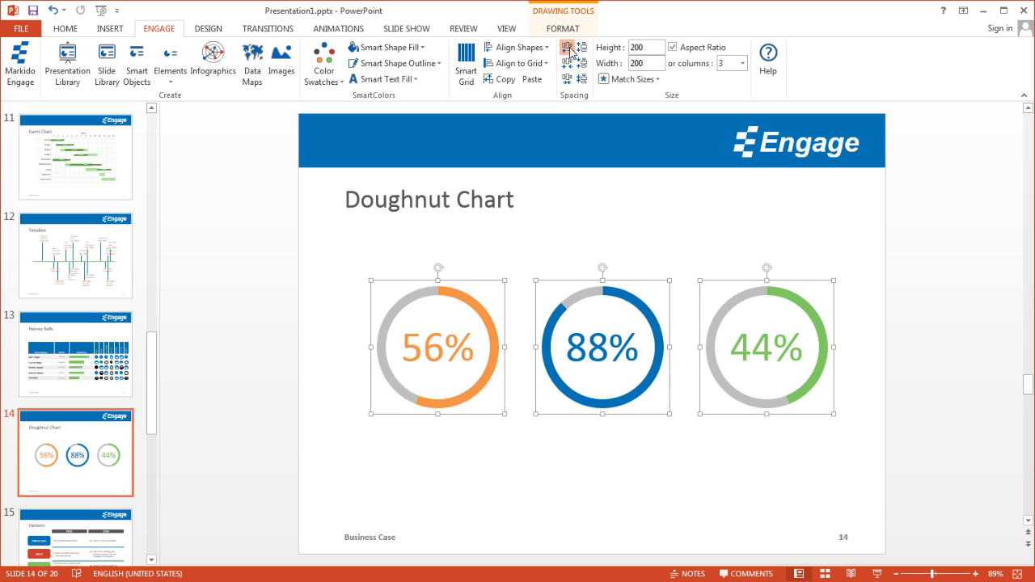
click(572, 68)
click(572, 68)
click(571, 68)
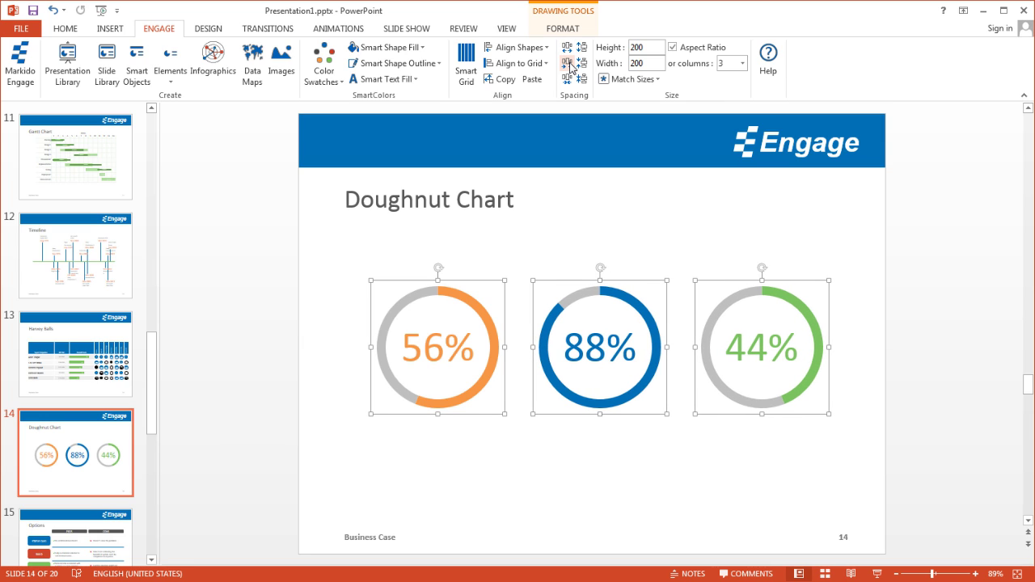
click(565, 479)
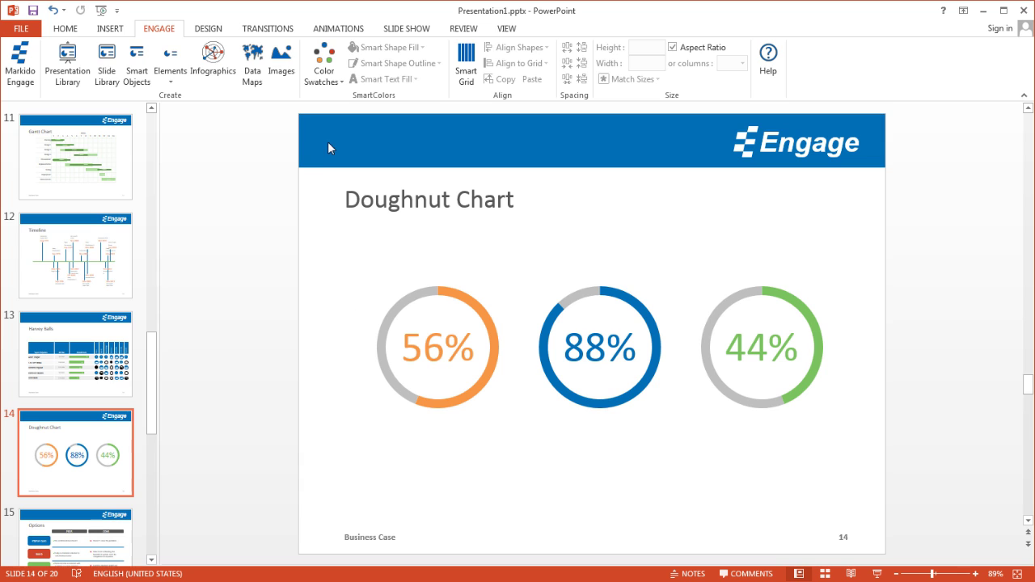
- Add a centred 'Speed' text box under the 56% doughnut
click(109, 30)
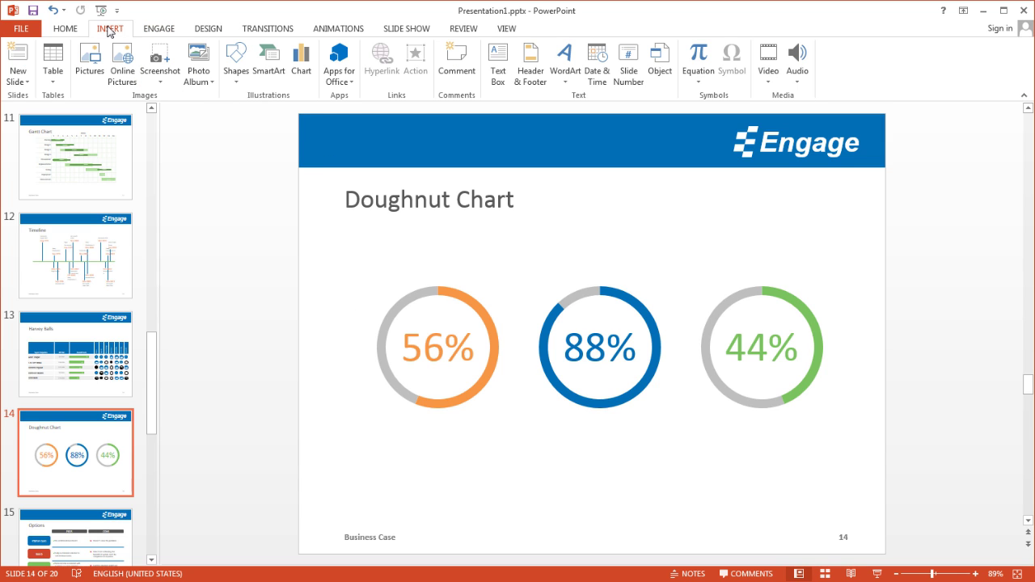
click(498, 66)
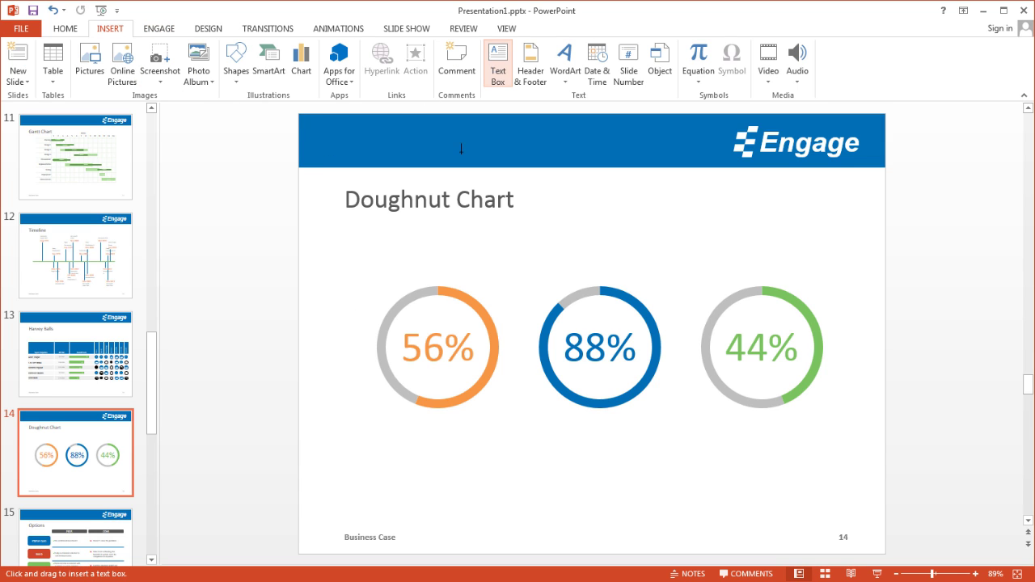
click(404, 450)
text(Speed)
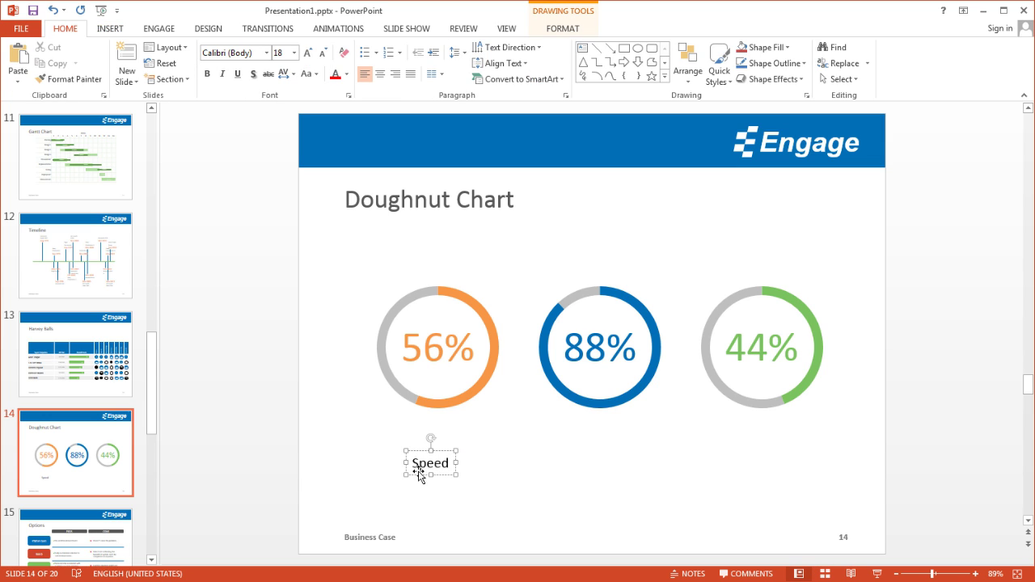
drag(434, 448, 442, 422)
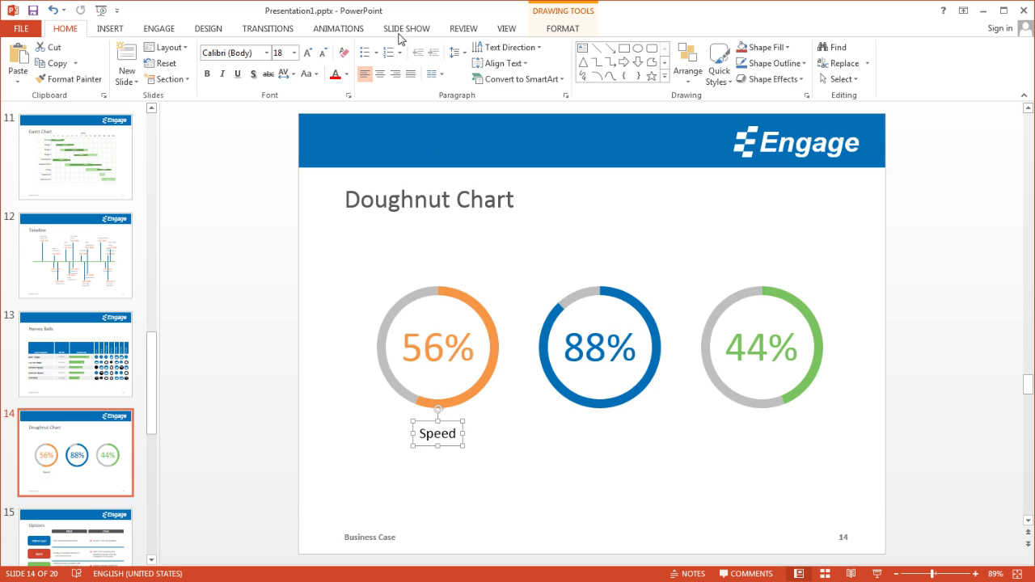
click(379, 74)
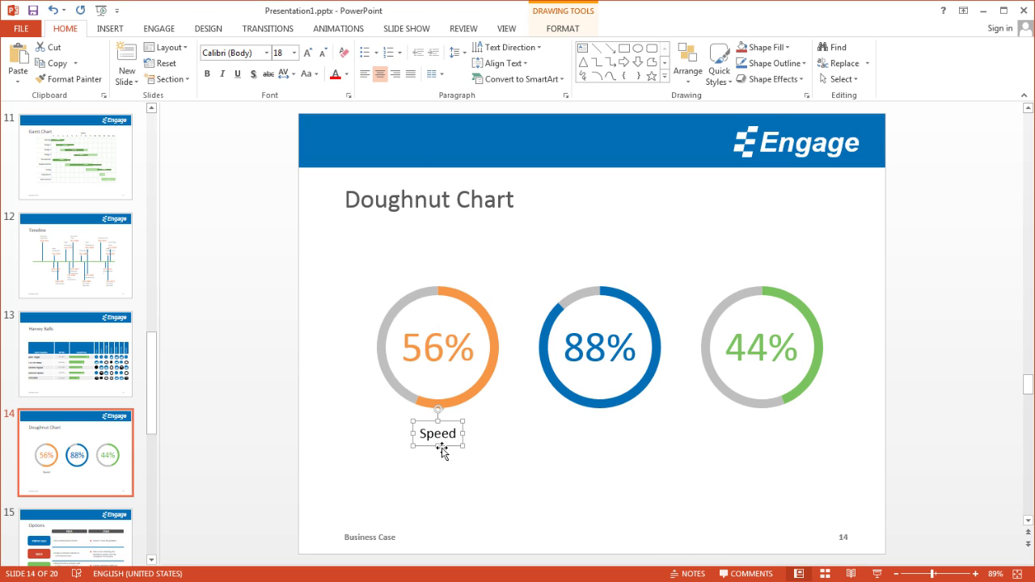
- Paste a copy of the Speed label under the 88% doughnut
key(ctrl+v)
drag(445, 448, 620, 439)
click(616, 439)
- Change the copied label under the 88% doughnut to 'Customer Satisfaction'
double_click(617, 439)
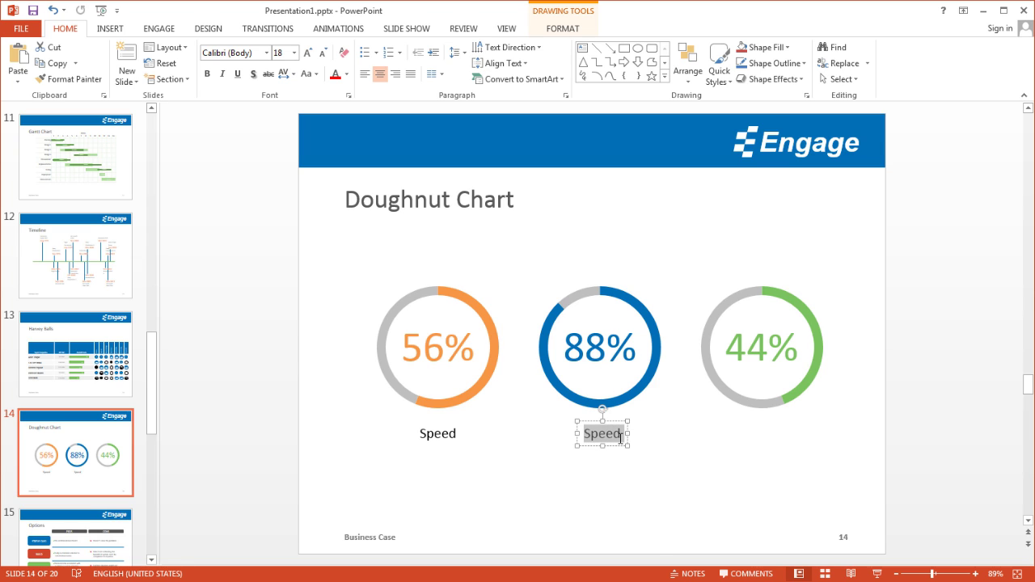
text(Customer)
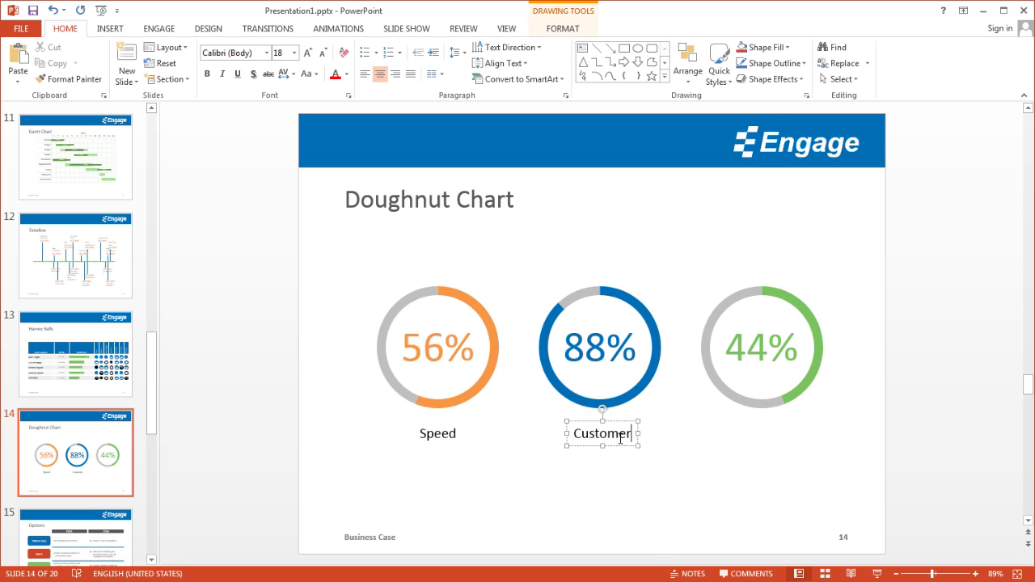
text( Satisfa)
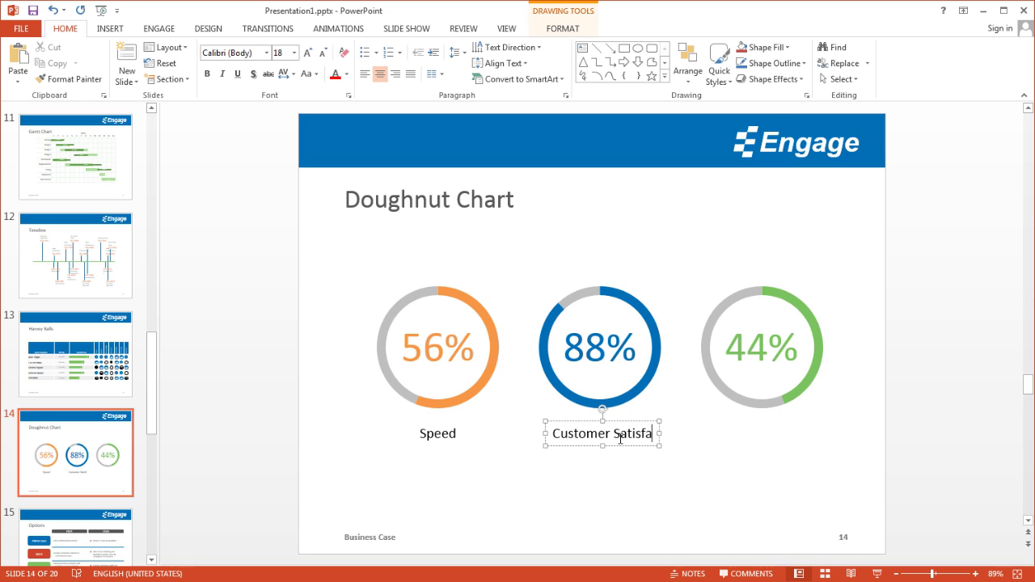
text(ction)
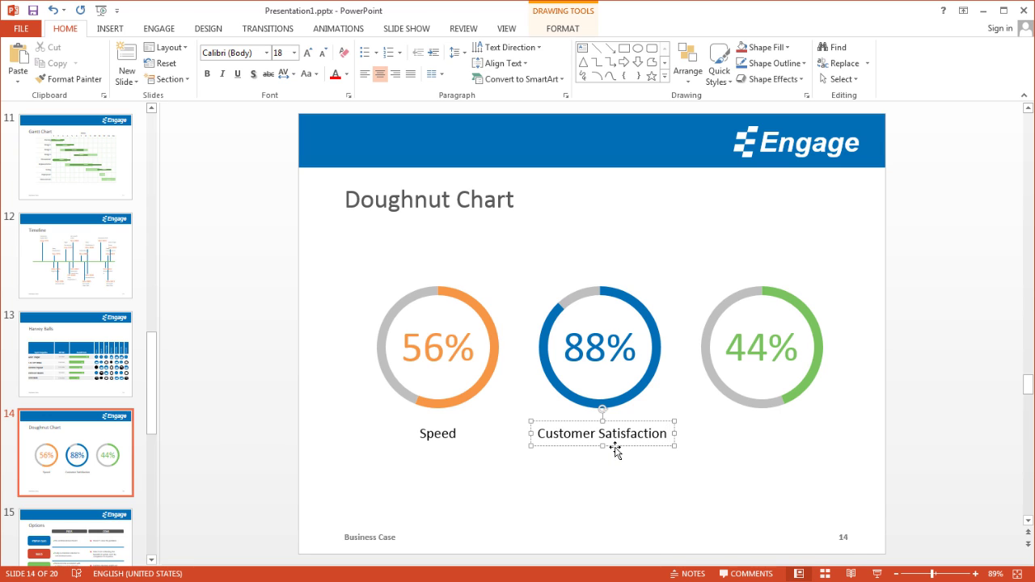
key(Escape)
- Duplicate the label under the 44% doughnut and change it to 'Quality'
key(ctrl+c)
key(ctrl+v)
drag(625, 453, 779, 446)
triple_click(810, 439)
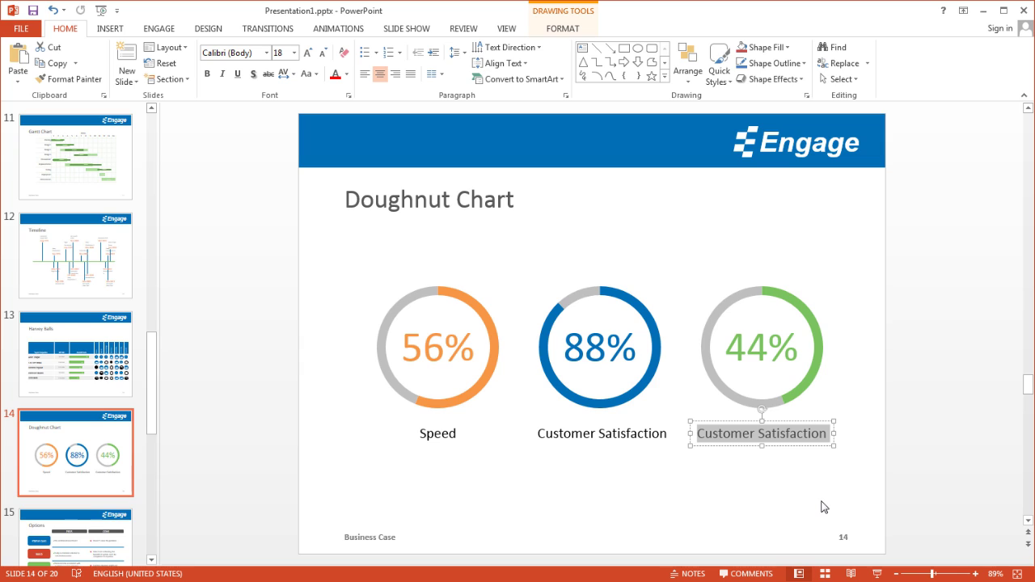
text(Q)
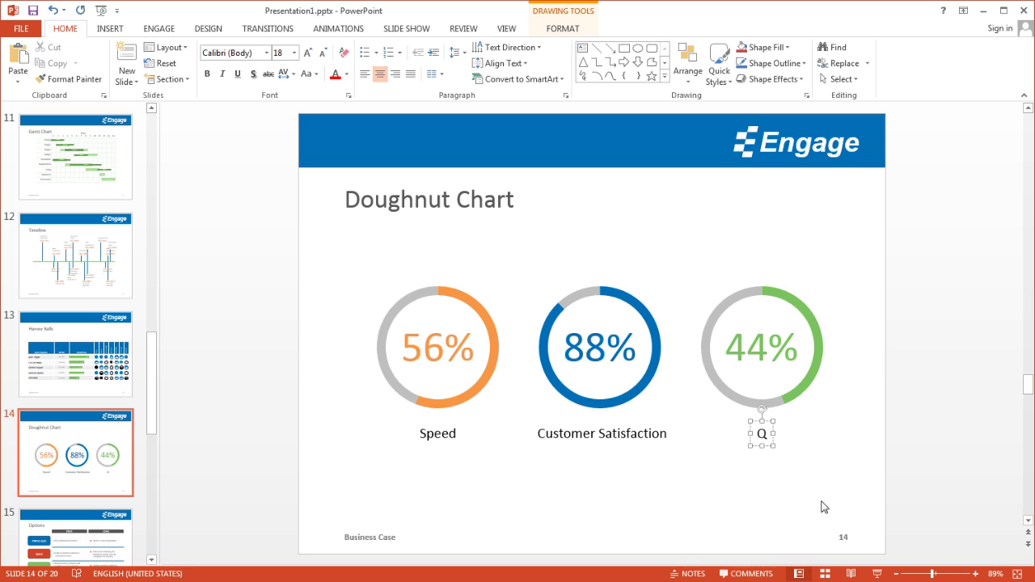
text(ua)
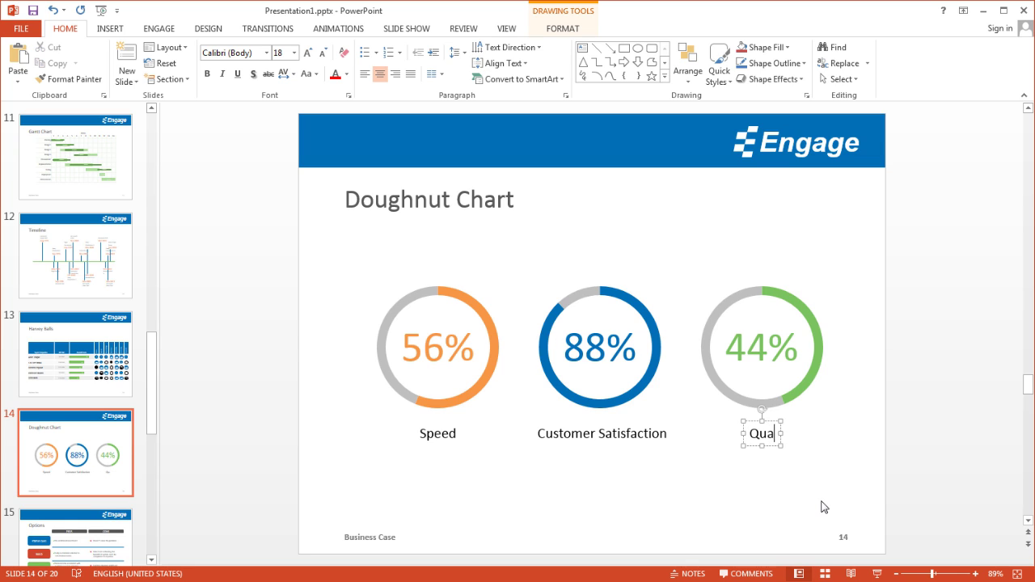
text(lity)
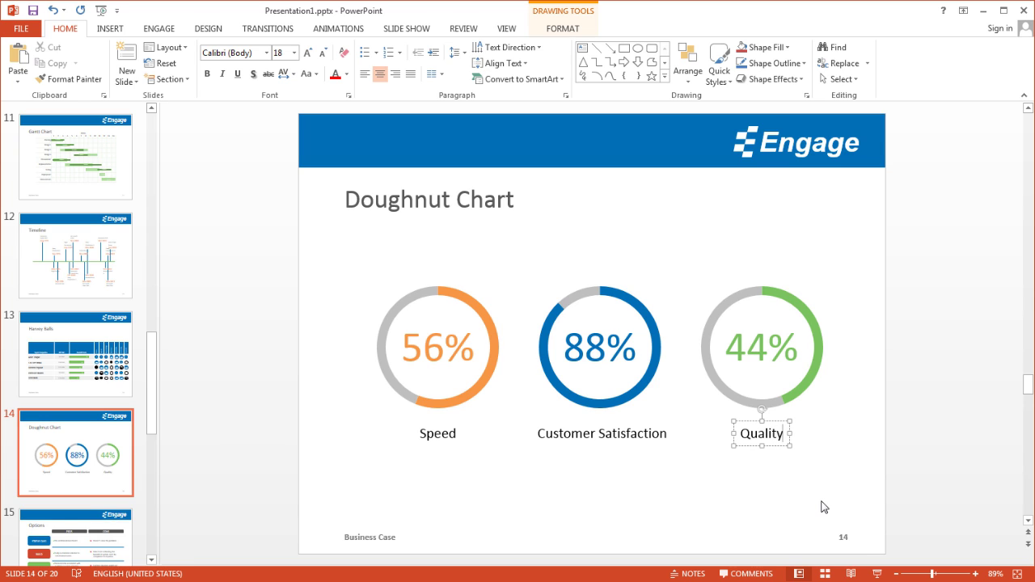
click(805, 481)
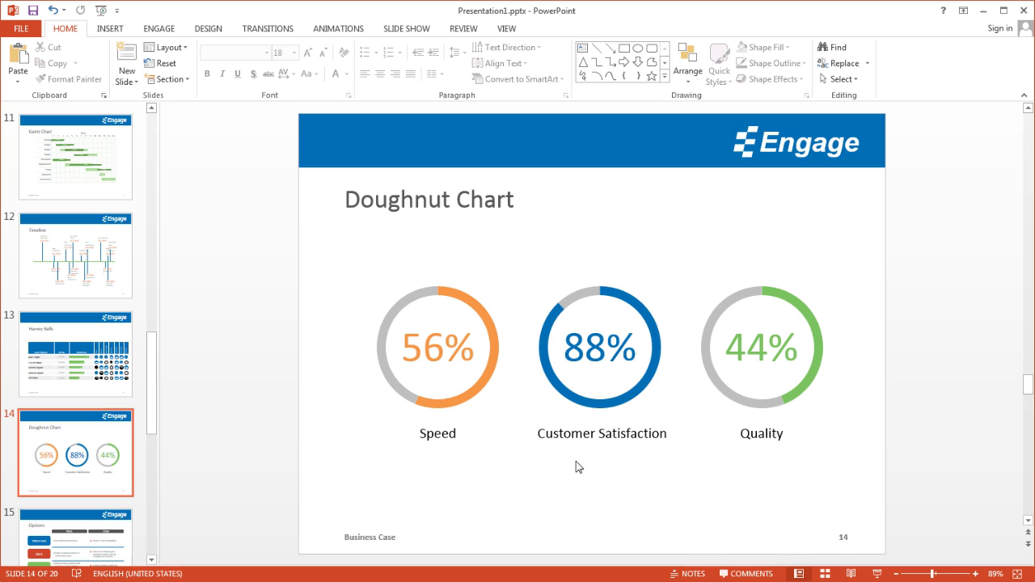
- Select all doughnuts and captions and nudge them left with the arrow key
drag(289, 236, 961, 495)
key(Left)
key(Left)
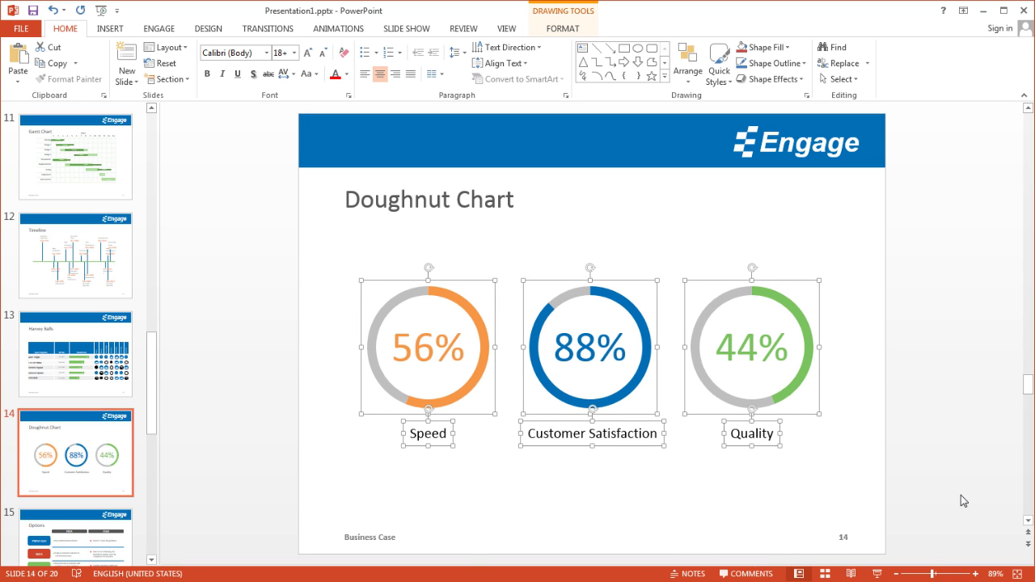
click(848, 497)
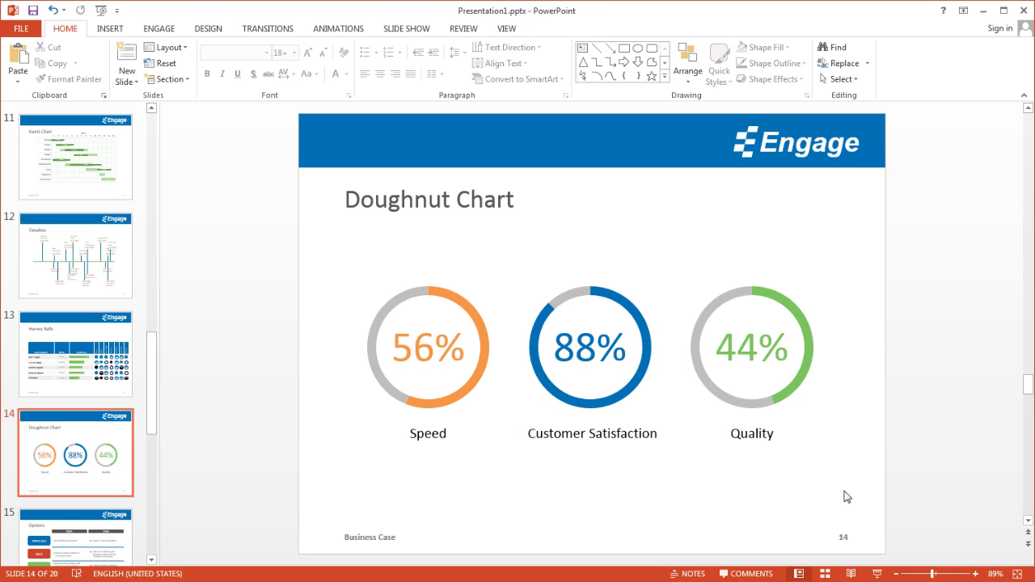